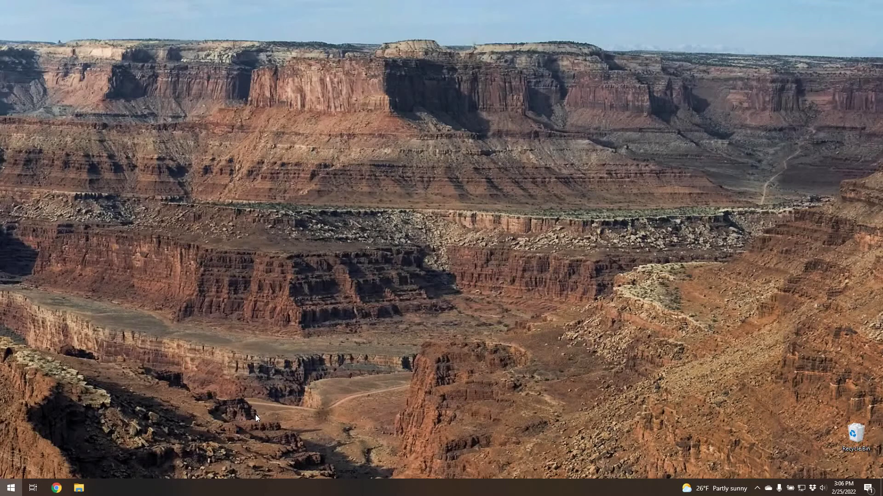
# - Launch Audacity from the Start menu's Audio apps section to get an empty project
pyautogui.press('super')
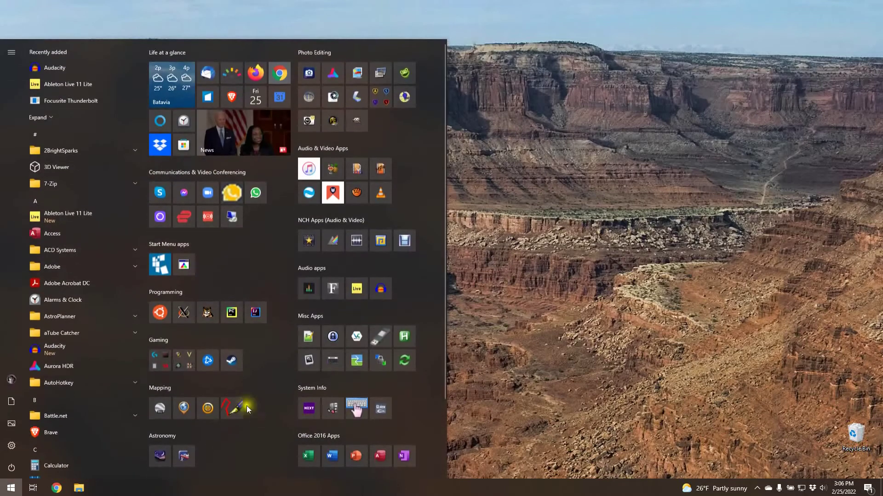
pyautogui.click(384, 294)
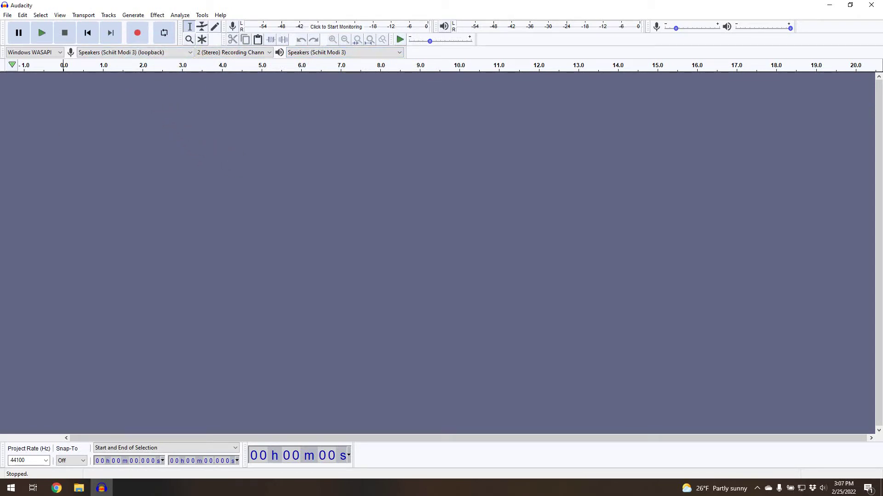
# - Record about 15 seconds of the song's loopback audio into Audio Track #1
pyautogui.click(133, 36)
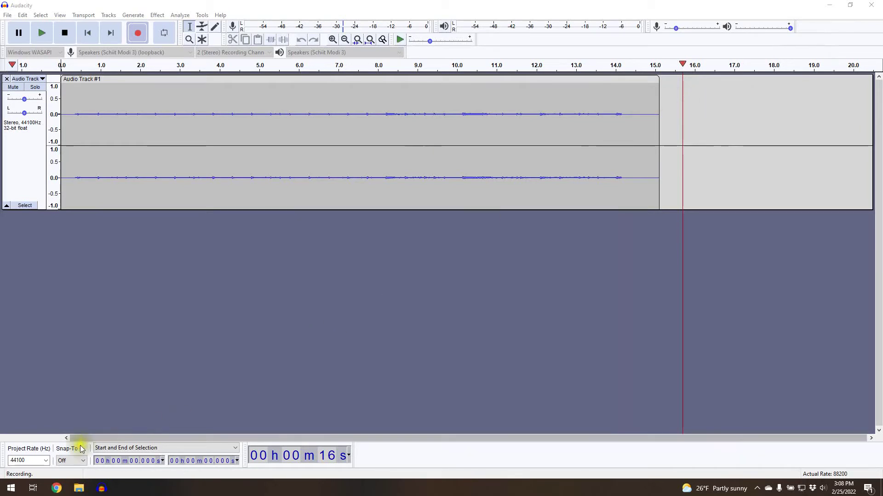
pyautogui.click(65, 33)
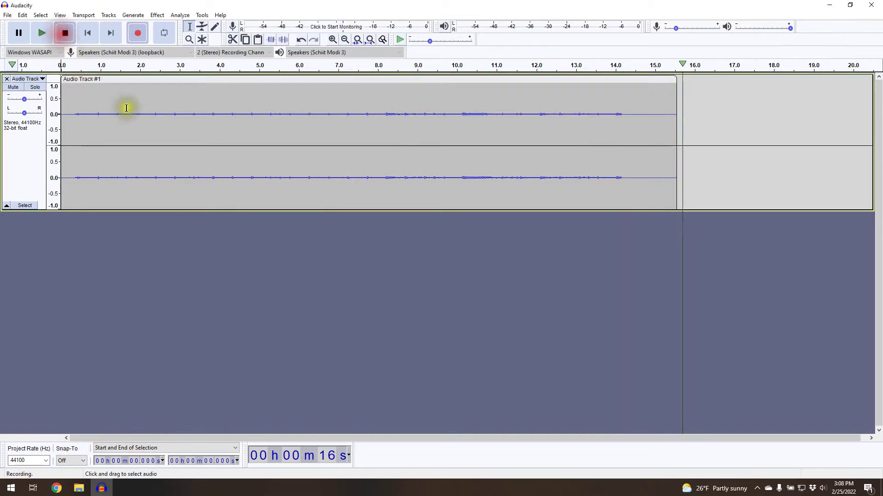
pyautogui.click(88, 33)
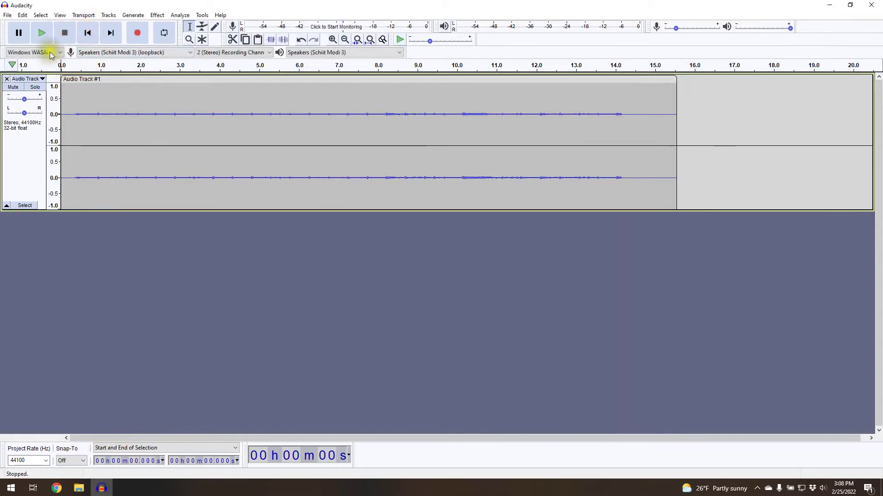
pyautogui.click(41, 33)
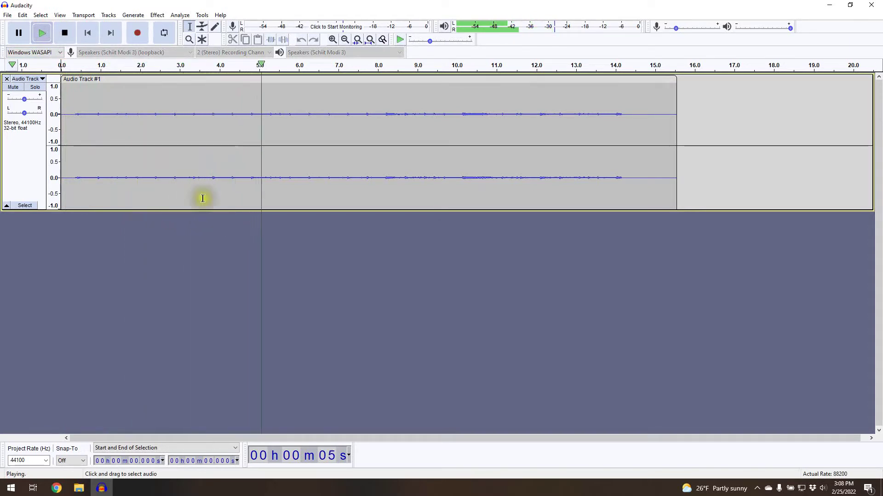
pyautogui.click(64, 33)
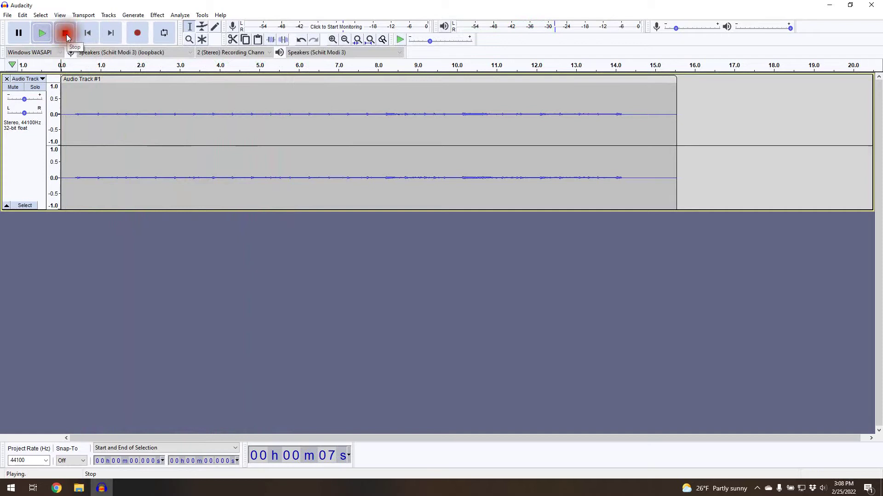
# - Export the recording as WAV with the file name AliveAgain-start in the Misc folder
pyautogui.click(8, 16)
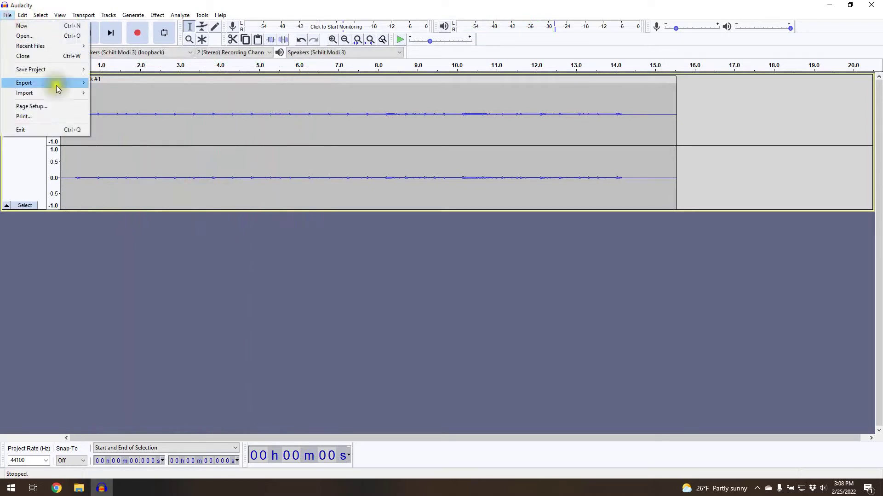
pyautogui.moveTo(60, 84)
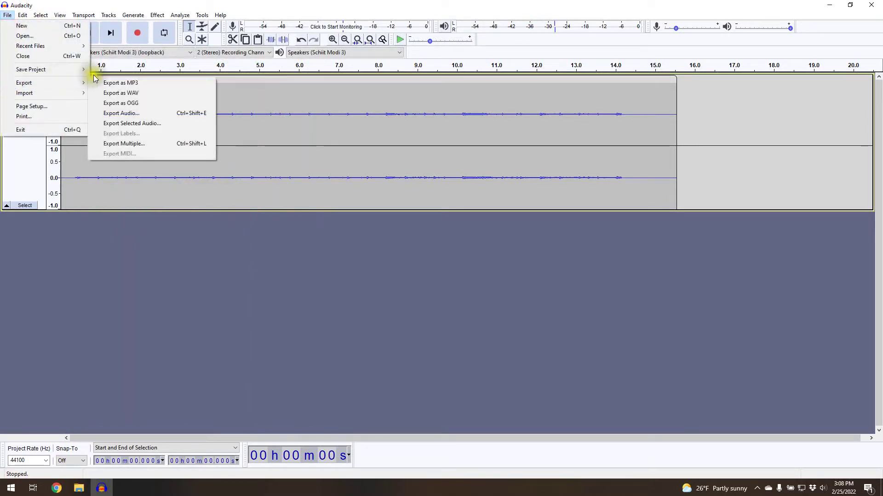
pyautogui.click(138, 94)
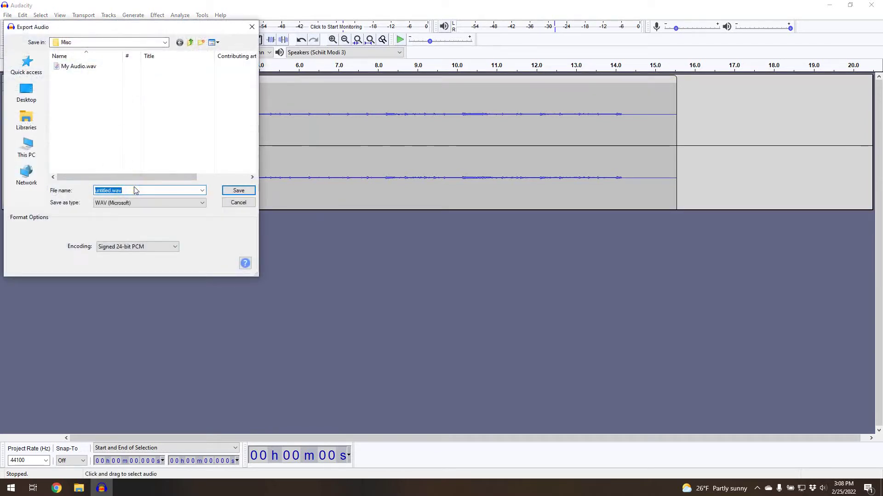
pyautogui.write('Al')
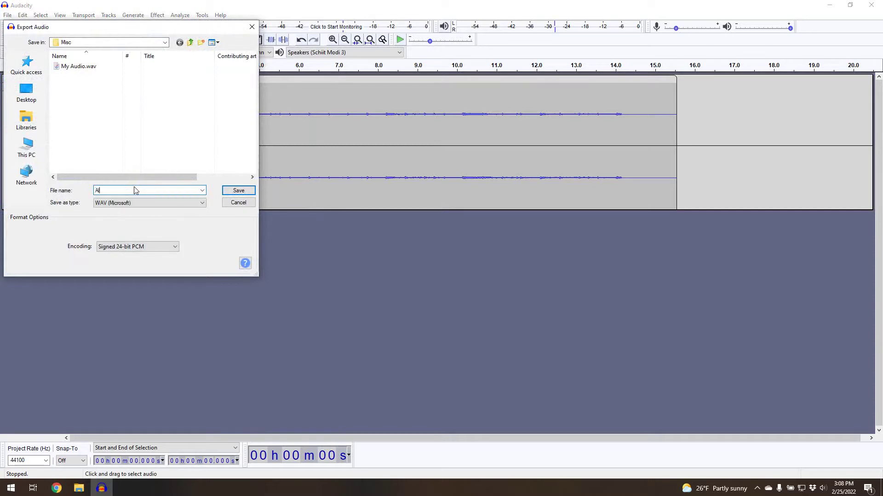
pyautogui.write('iveAgain')
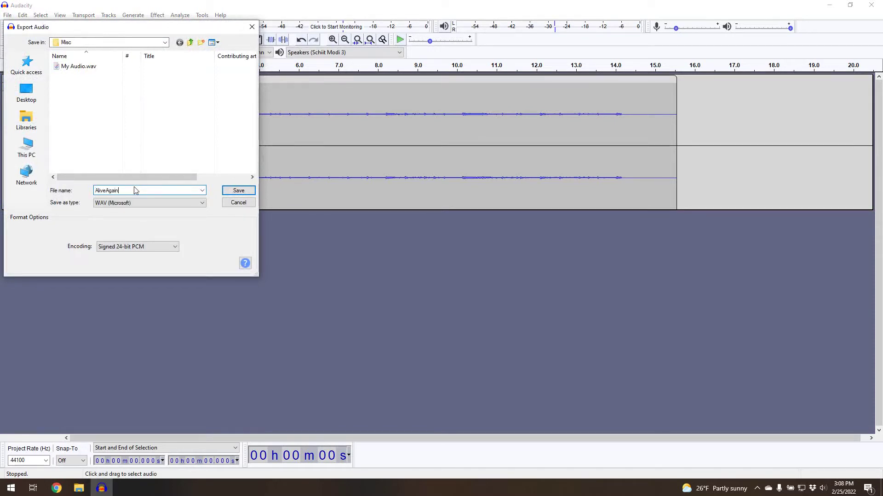
pyautogui.write('-start')
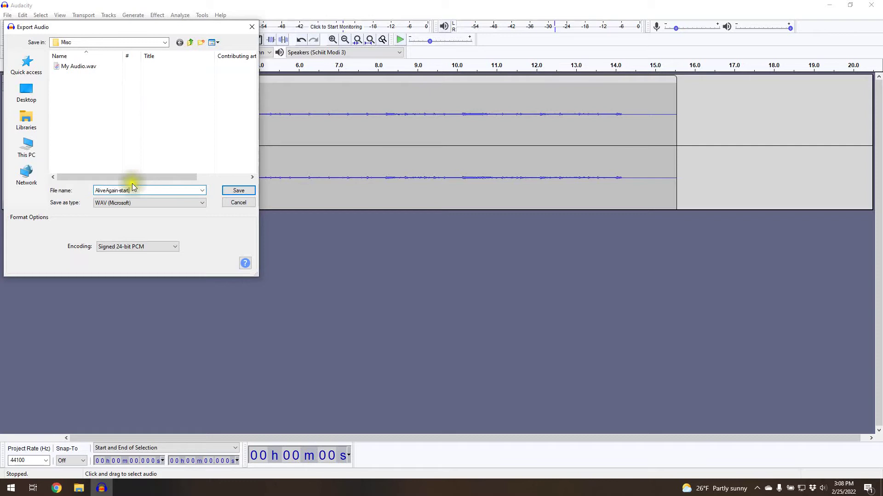
pyautogui.click(243, 191)
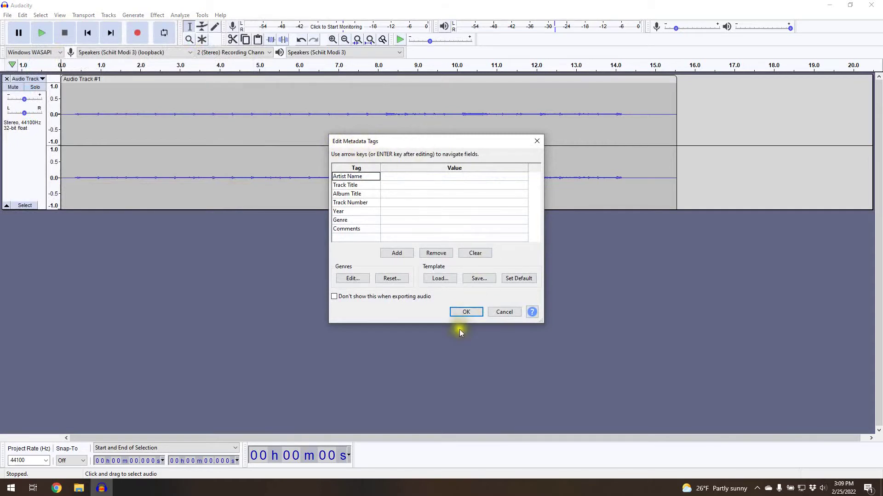
# - Accept the blank metadata tags, then close Audacity without saving the project
pyautogui.click(468, 313)
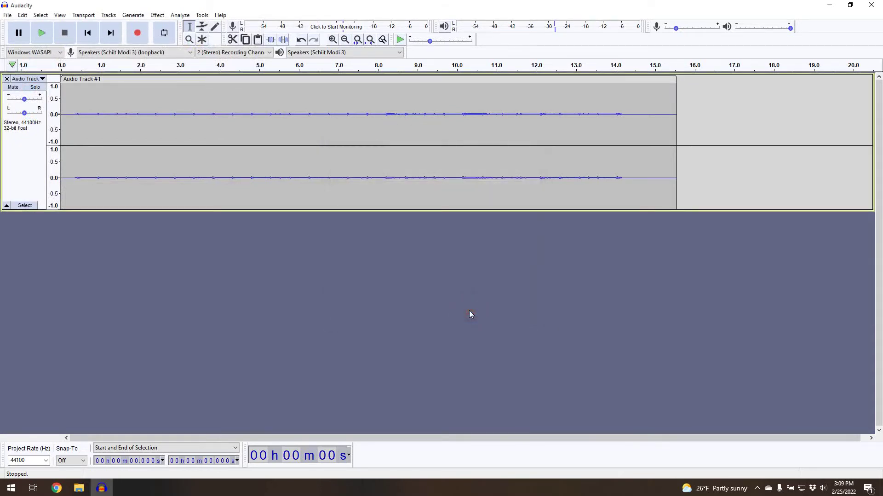
pyautogui.click(876, 8)
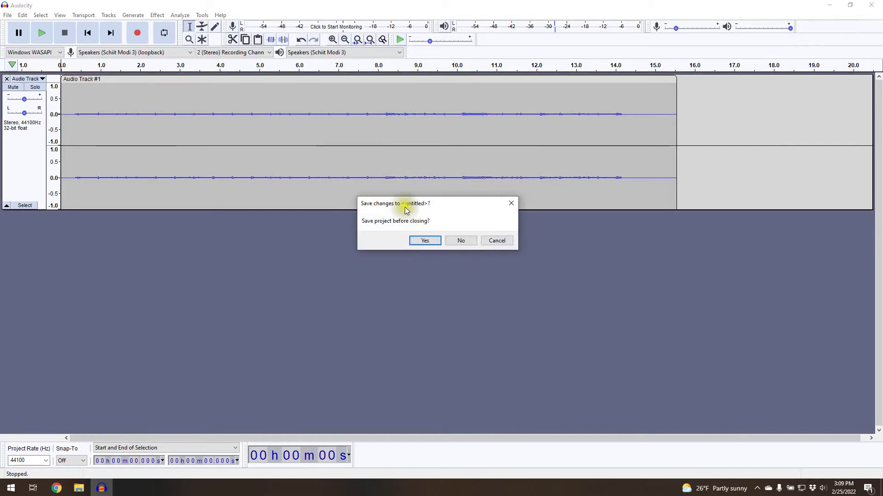
pyautogui.click(470, 242)
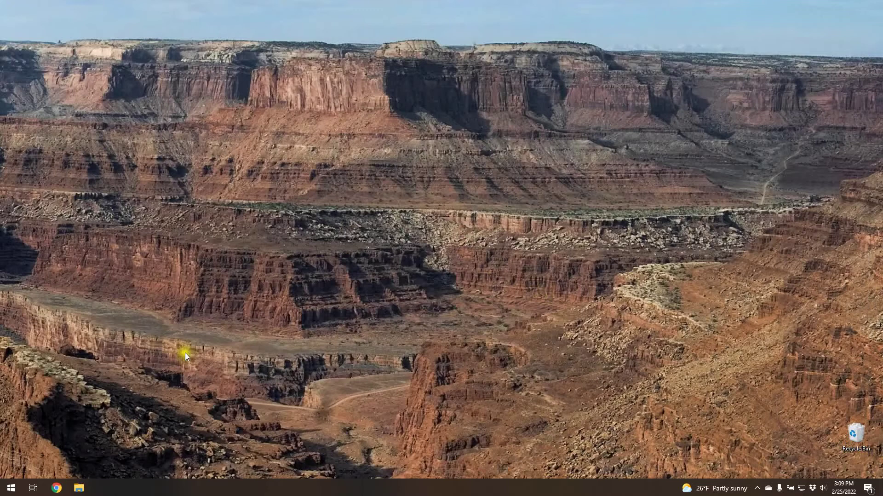
# - Bring up the Misc folder in File Explorer and select AliveAgain-start.wav
pyautogui.moveTo(79, 487)
pyautogui.click(60, 446)
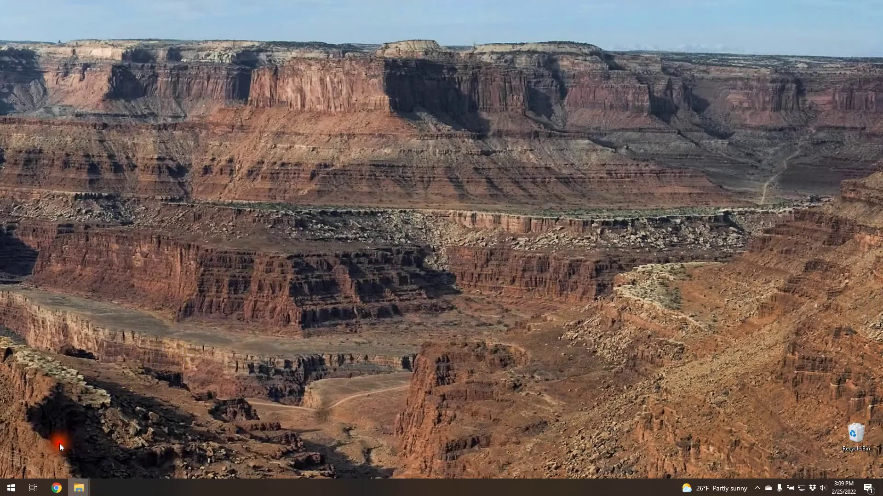
pyautogui.click(184, 145)
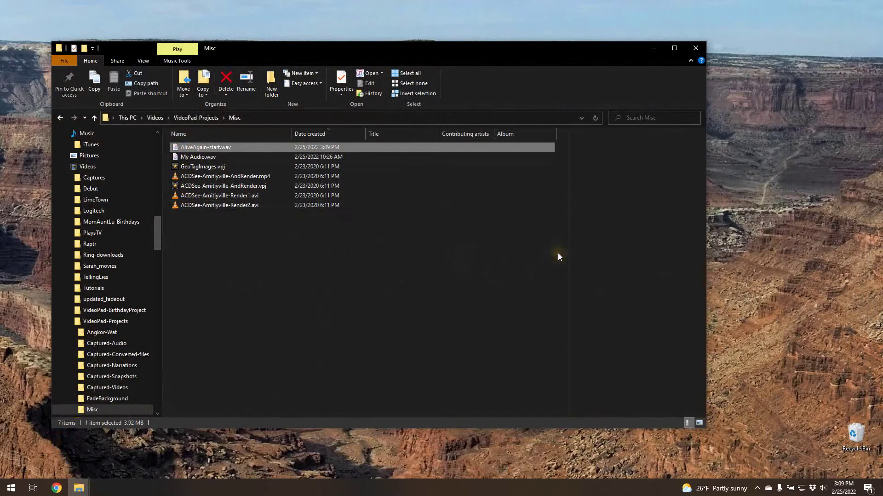
pyautogui.press('super')
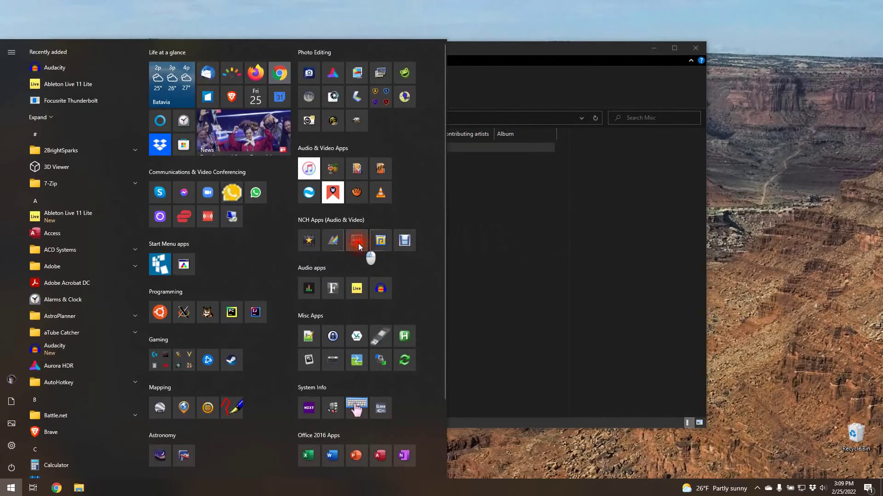
# - Launch WavePad and drag AliveAgain-start.wav from Explorer into its window
pyautogui.click(357, 242)
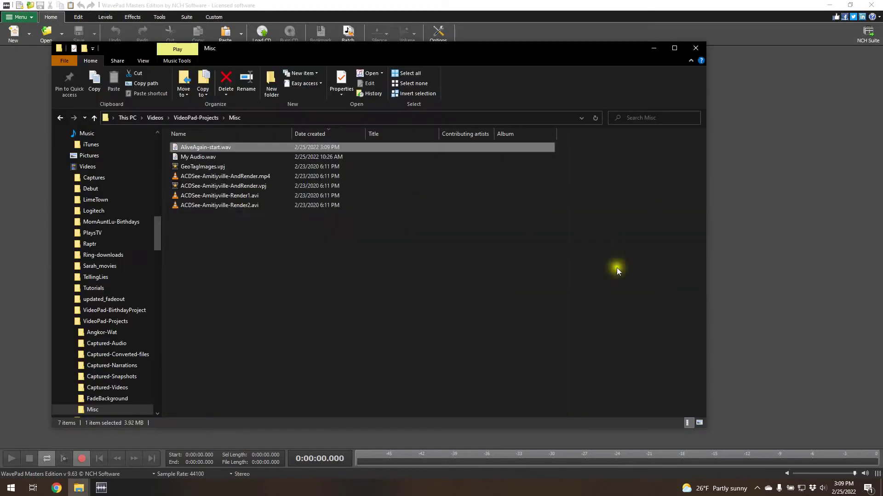
pyautogui.moveTo(215, 151); pyautogui.dragTo(791, 187)
pyautogui.click(791, 187)
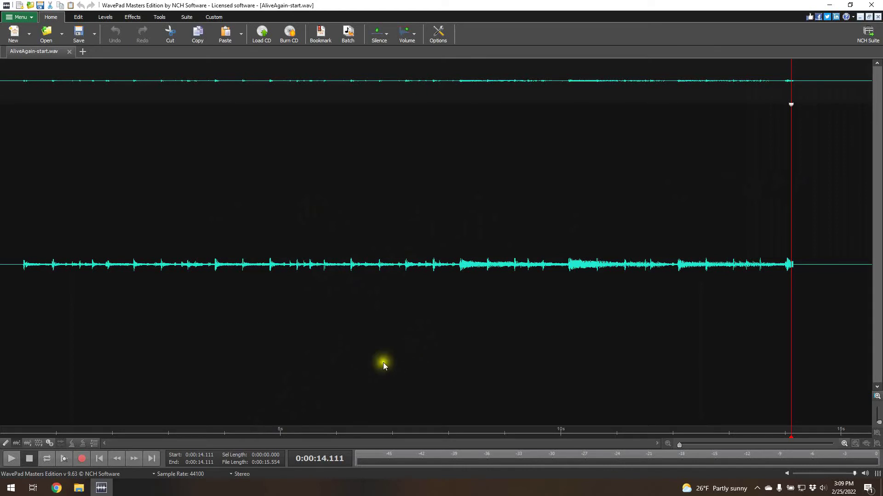
pyautogui.click(100, 458)
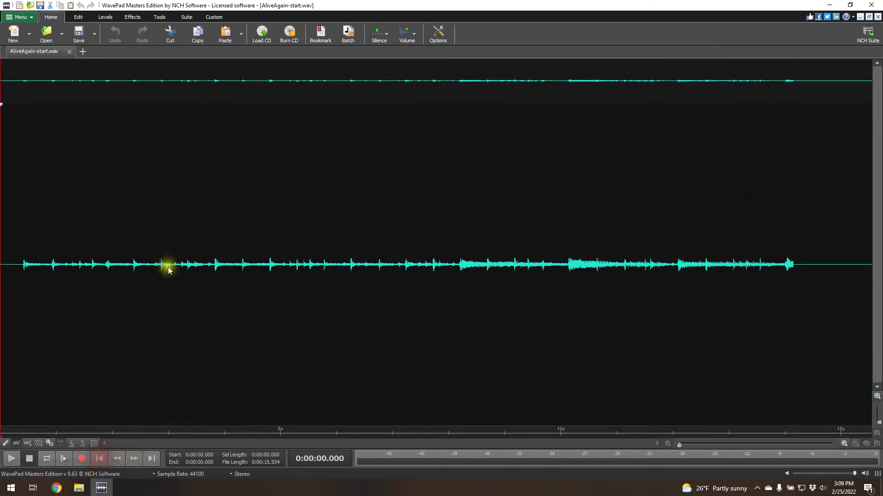
pyautogui.click(11, 458)
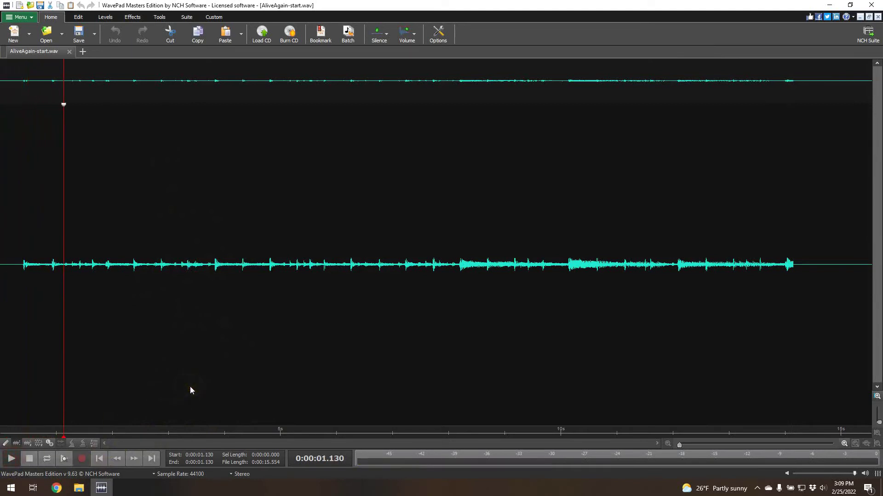
pyautogui.click(29, 458)
pyautogui.press('Home')
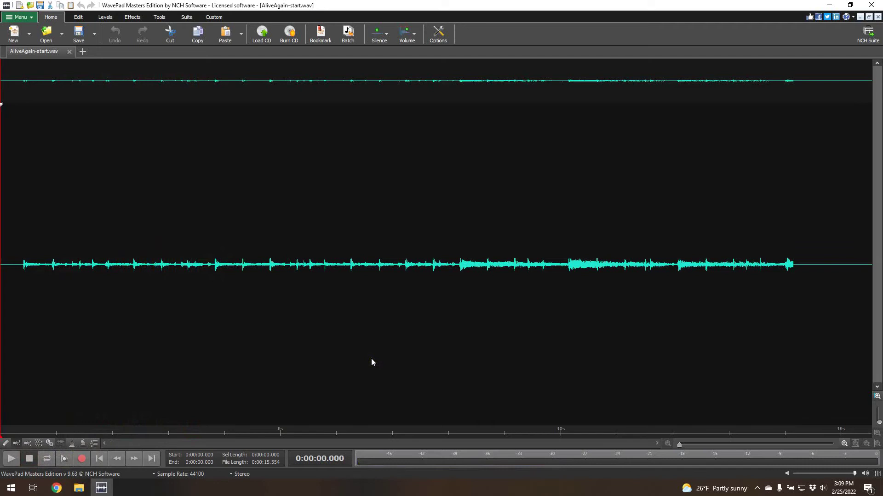
# - Normalize the whole file to a 17% peak using Peak Loudness (RMS), then deselect and return to start
pyautogui.click(105, 19)
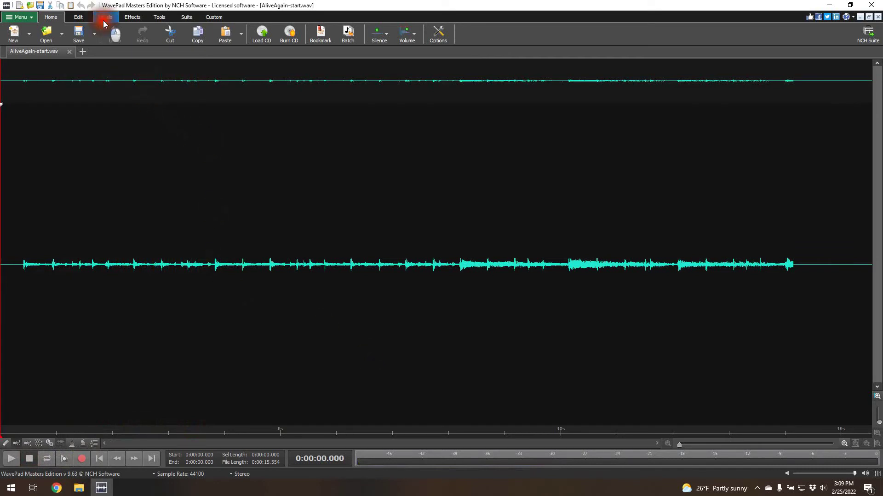
pyautogui.click(38, 34)
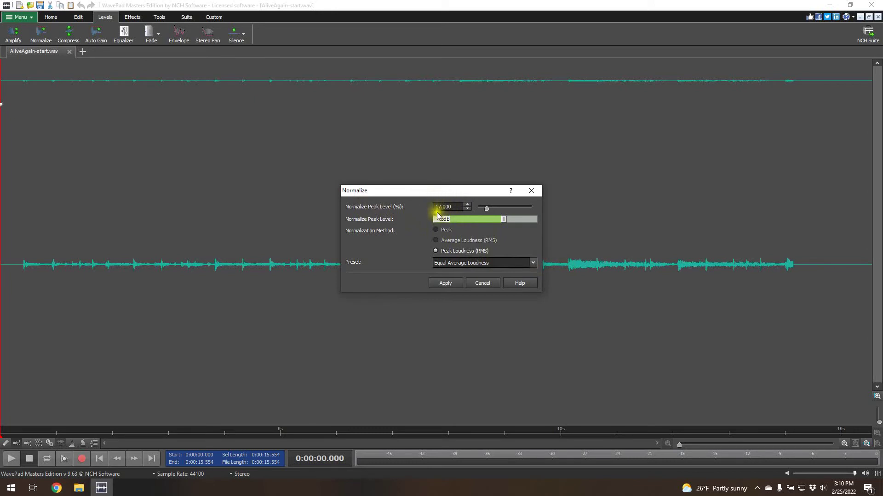
pyautogui.click(456, 284)
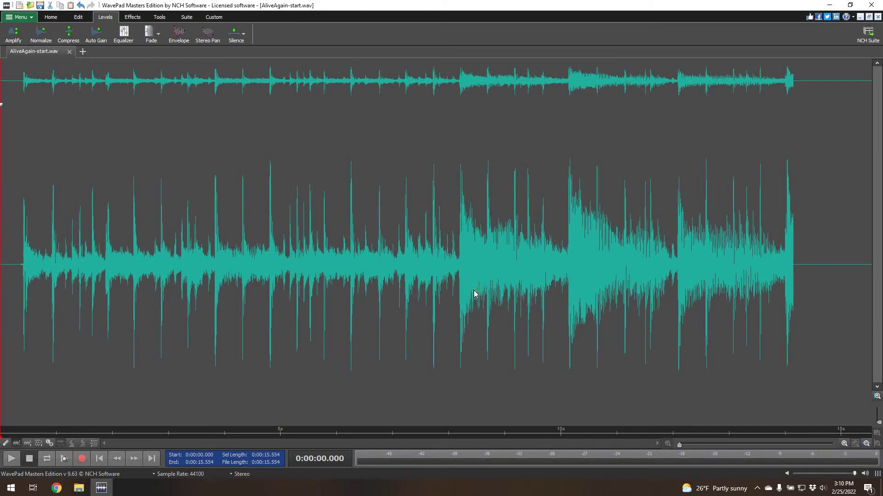
pyautogui.click(45, 163)
pyautogui.click(100, 459)
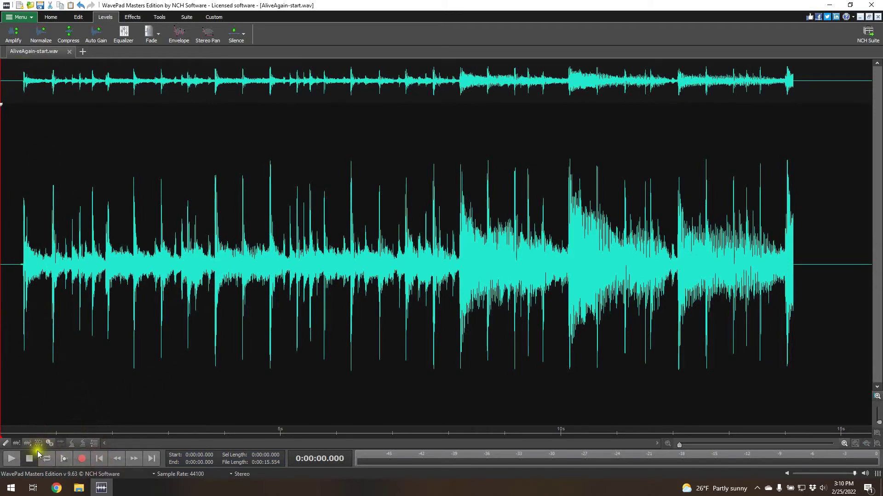
pyautogui.click(9, 459)
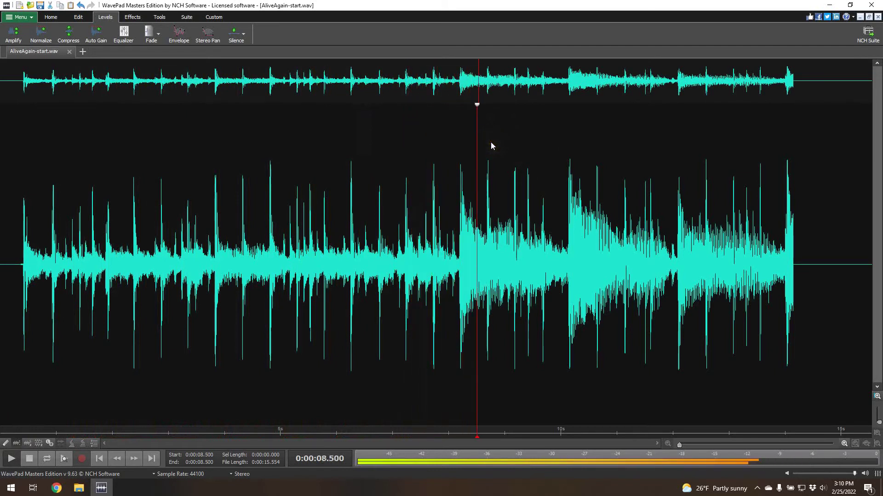
pyautogui.click(29, 458)
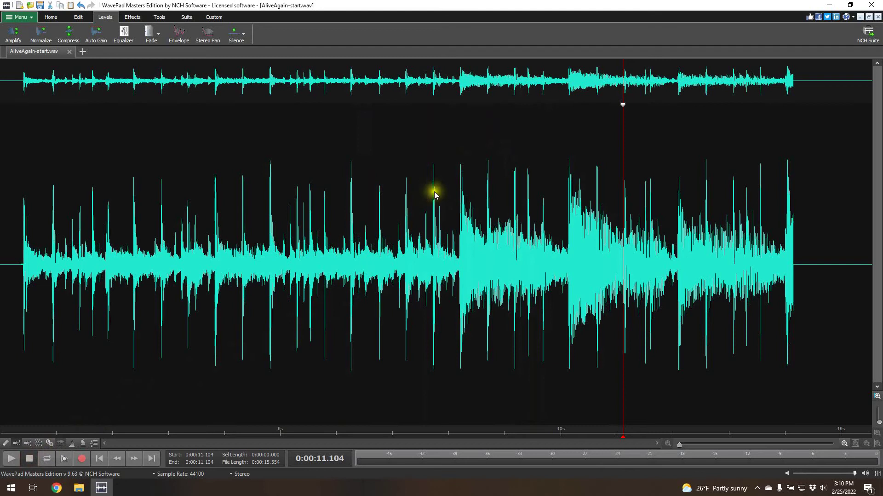
# - Delete everything after 14.152 s to remove the trailing silence
pyautogui.click(798, 258)
pyautogui.scroll(6, 793, 259)
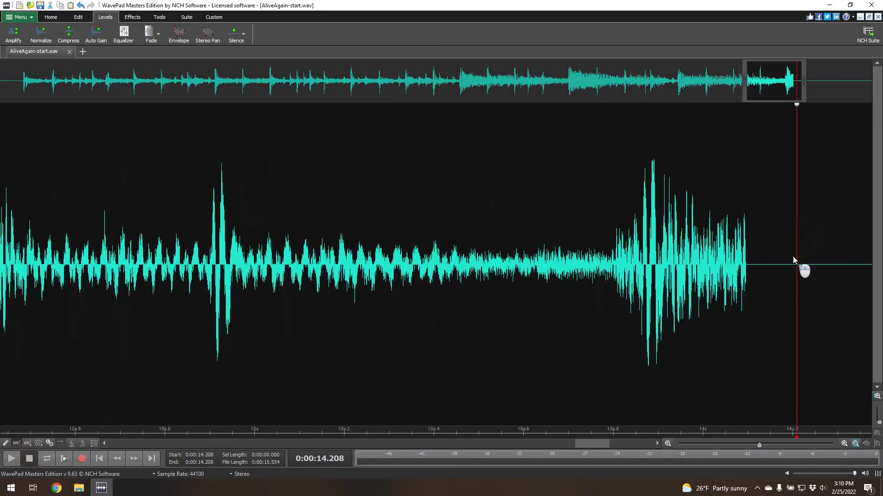
pyautogui.click(597, 268)
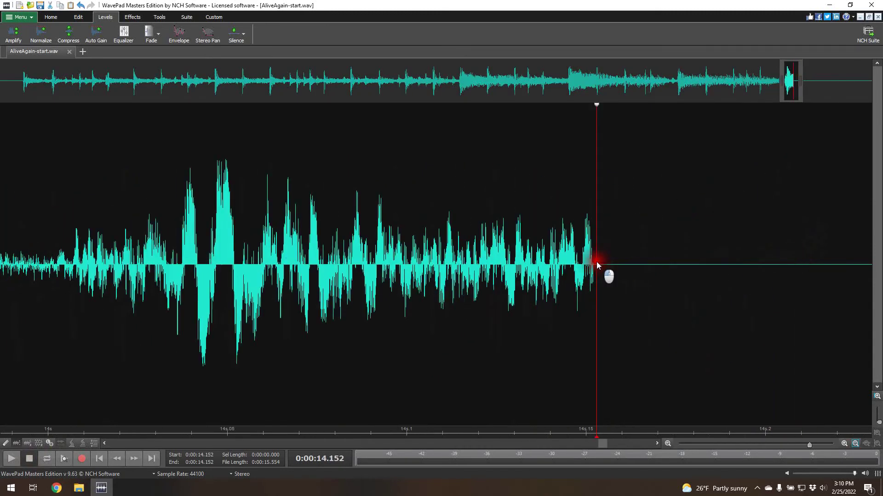
pyautogui.rightClick(651, 172)
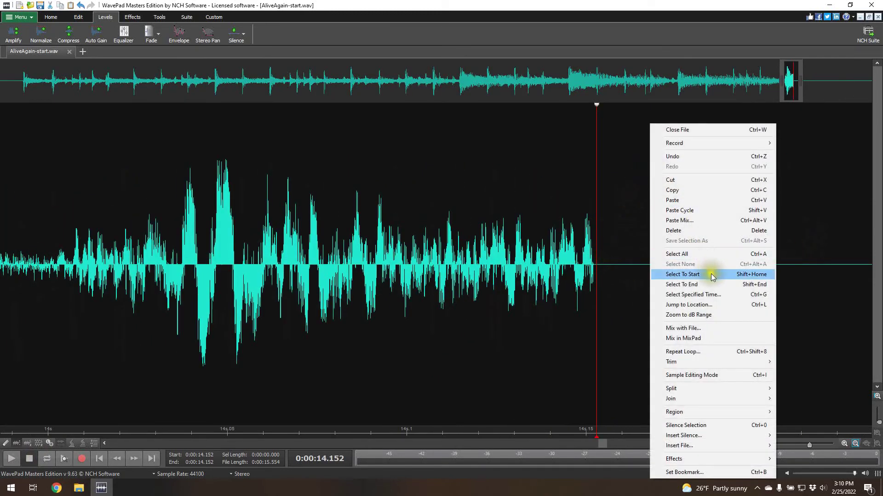
pyautogui.click(713, 284)
pyautogui.press('Delete')
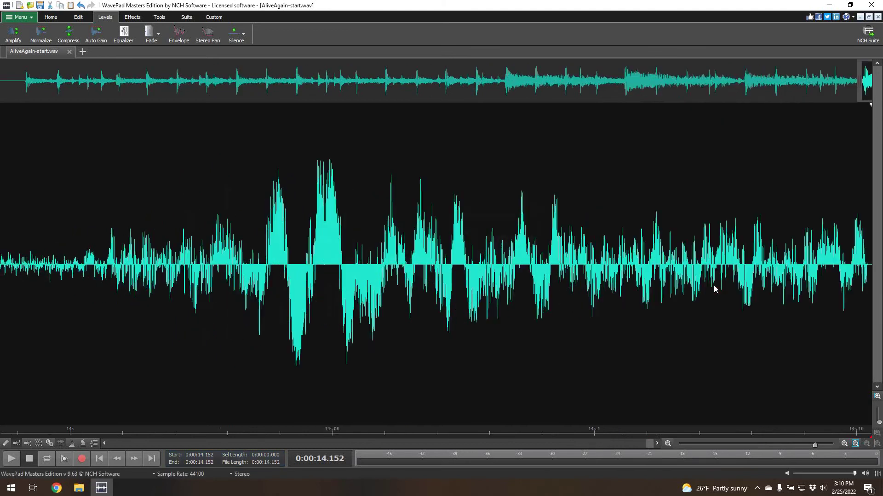
# - Delete everything before 0.374 s to remove the leading silence
pyautogui.press('Home')
pyautogui.scroll(-2, 658, 271)
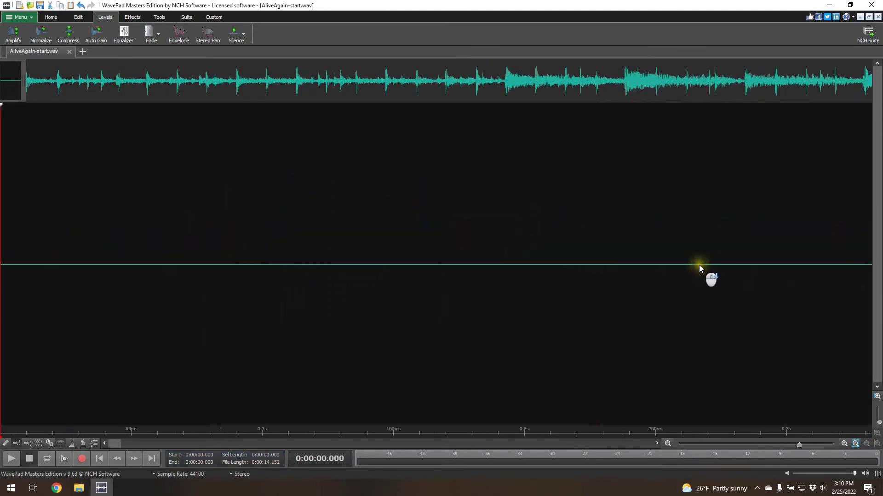
pyautogui.click(491, 250)
pyautogui.rightClick(422, 191)
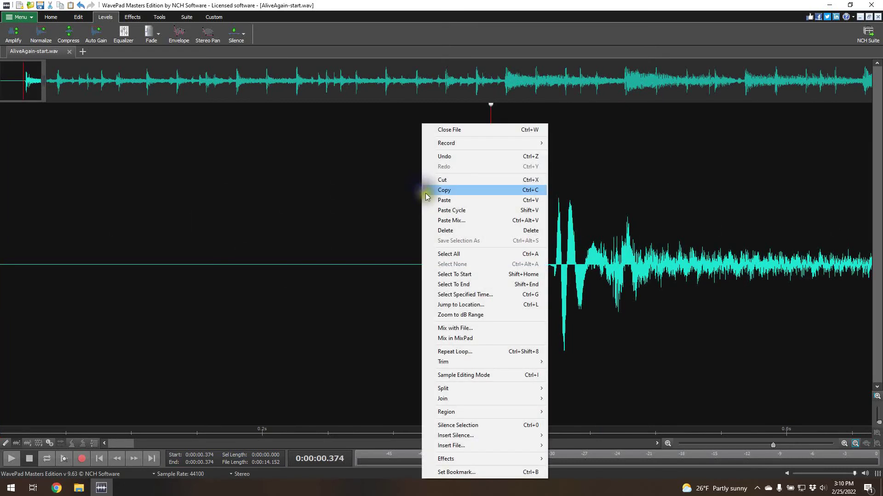
pyautogui.click(468, 274)
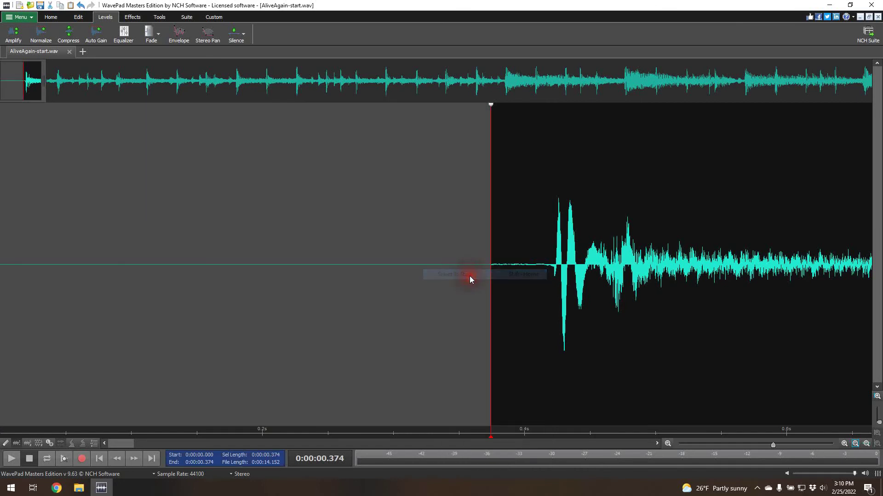
pyautogui.press('Delete')
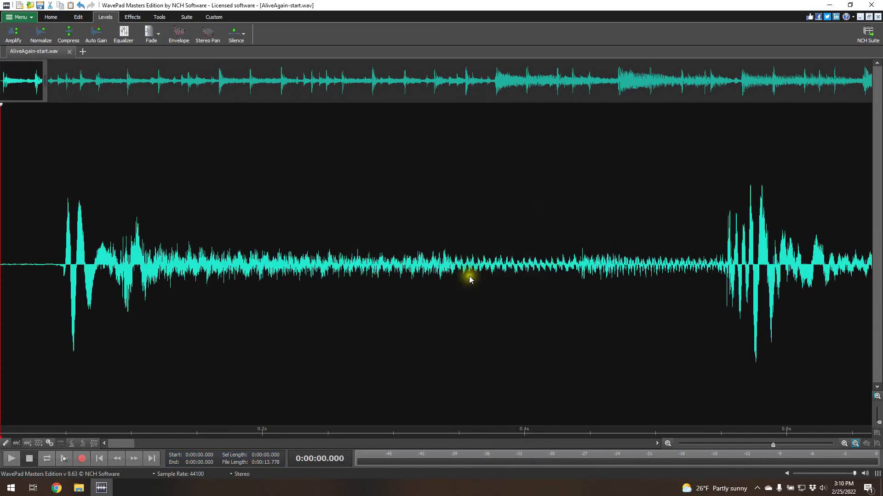
pyautogui.scroll(-3, 469, 278)
# - Apply a 1000 ms linear fade-in to the start of the song
pyautogui.click(667, 443)
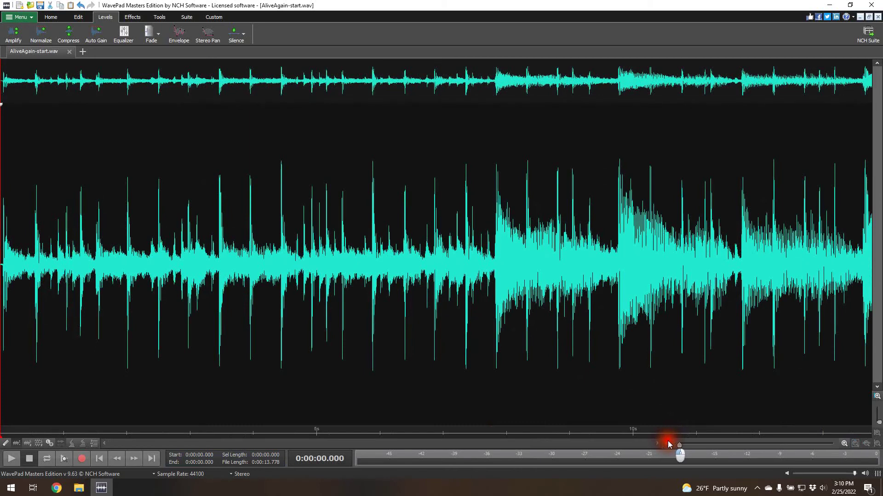
pyautogui.rightClick(375, 173)
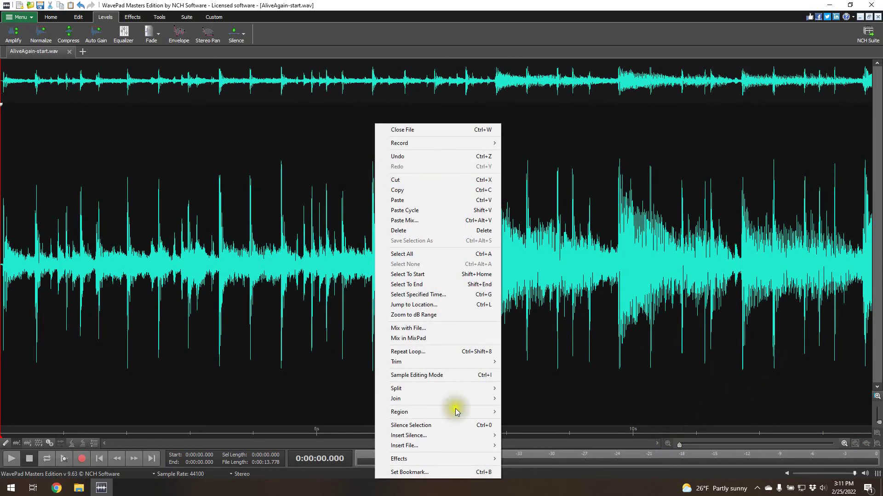
pyautogui.moveTo(429, 459)
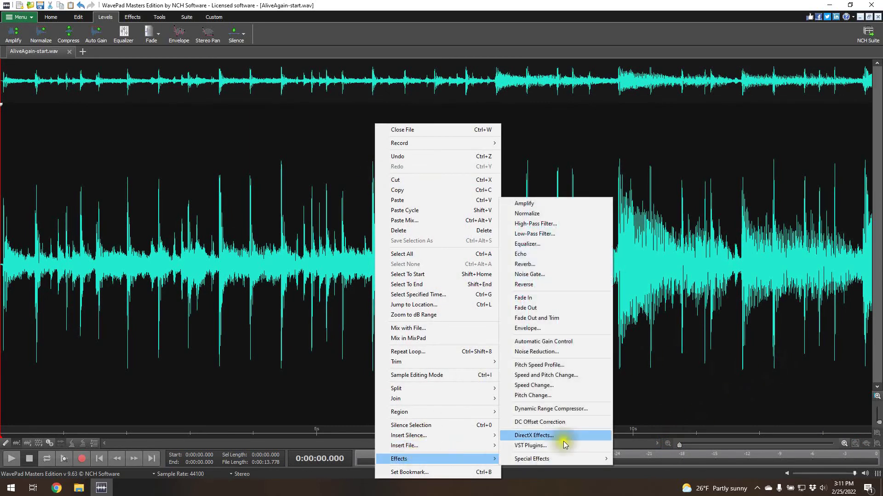
pyautogui.click(581, 306)
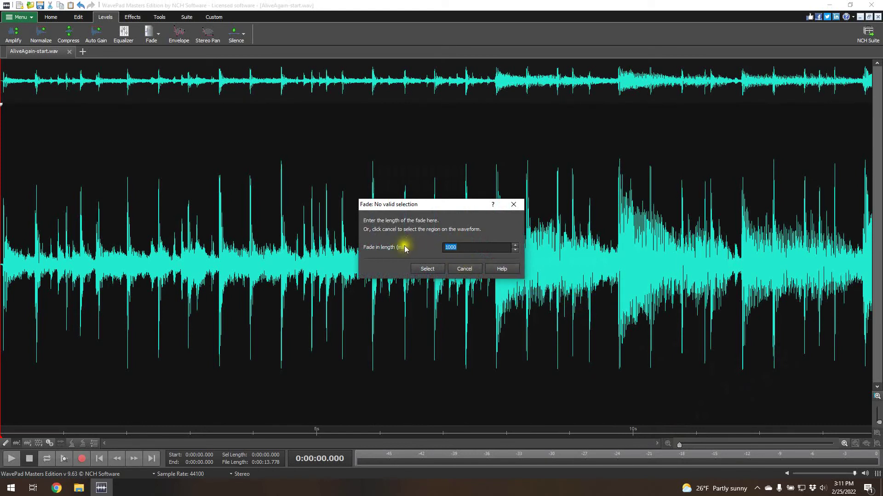
pyautogui.click(429, 268)
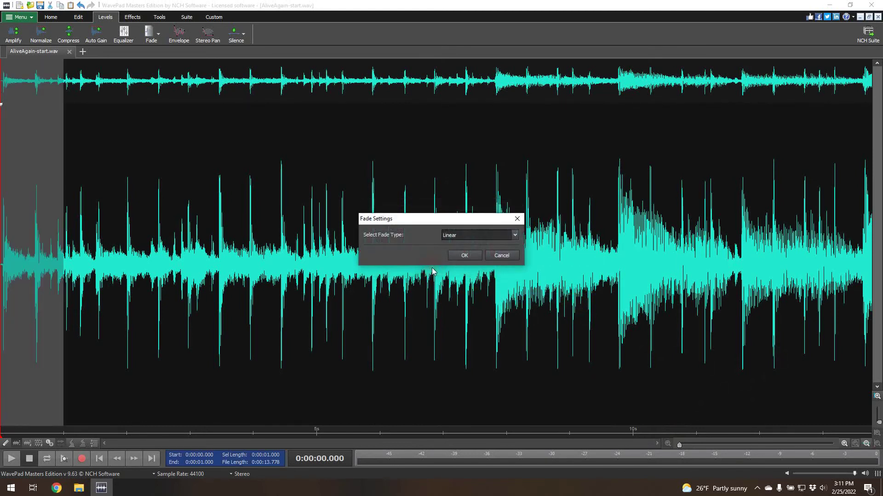
pyautogui.click(473, 256)
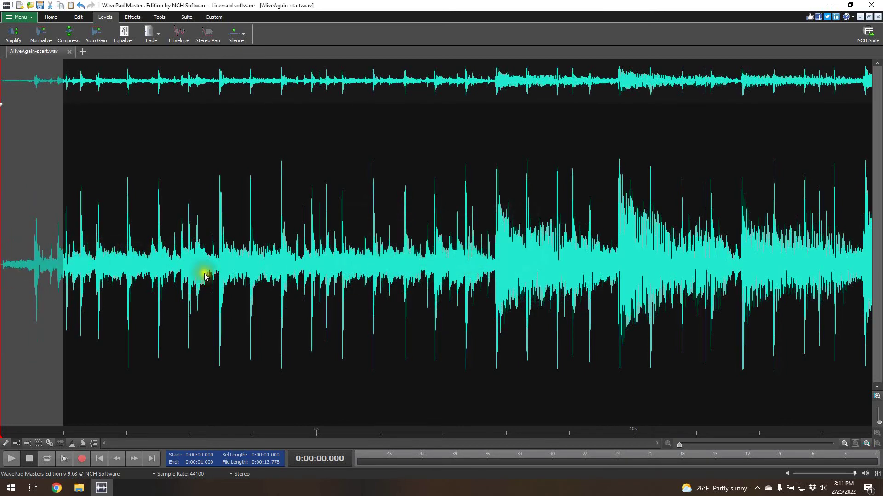
pyautogui.rightClick(504, 248)
pyautogui.click(389, 297)
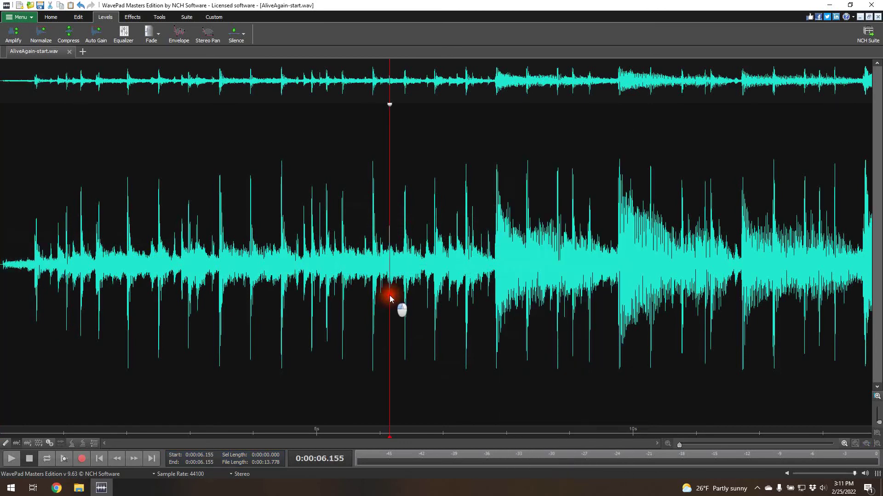
# - Apply a 1000 ms linear fade-out to the end of the song
pyautogui.rightClick(608, 262)
pyautogui.moveTo(644, 458)
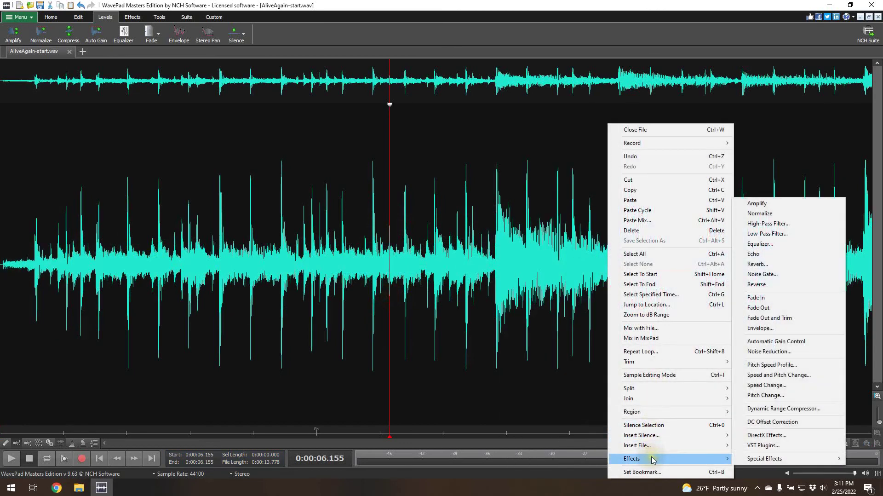
pyautogui.click(785, 306)
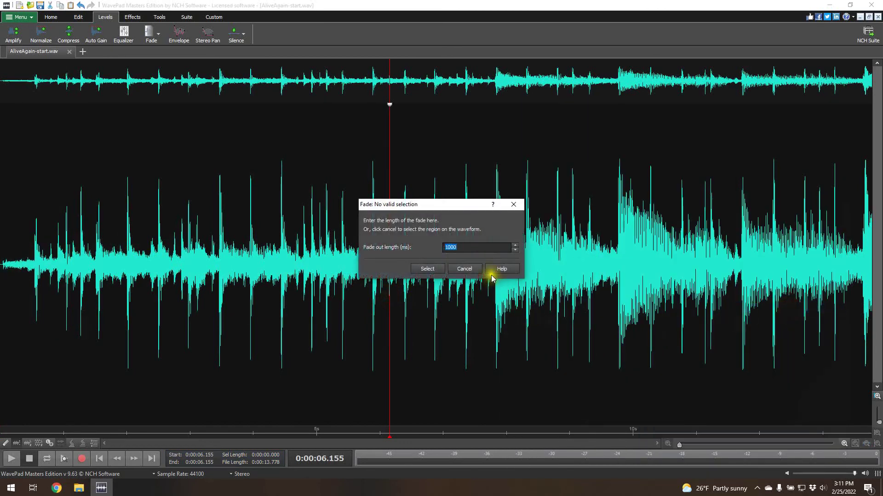
pyautogui.click(428, 268)
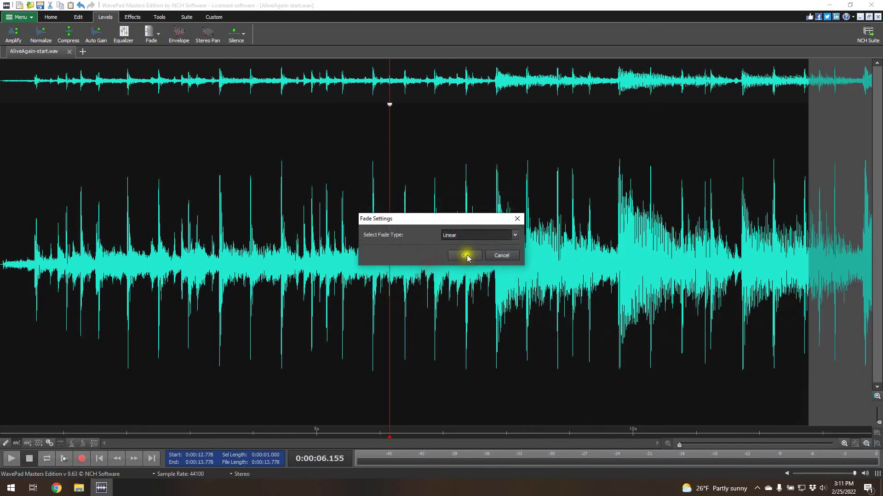
pyautogui.click(467, 256)
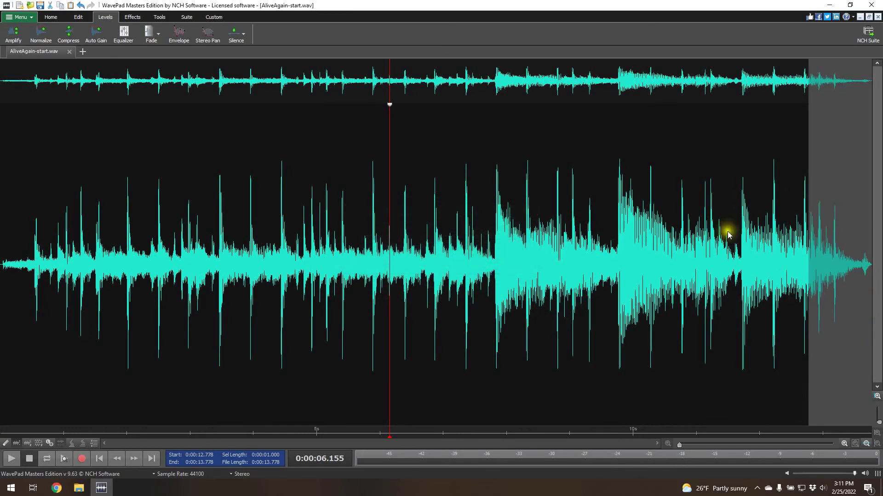
pyautogui.click(556, 170)
# - Play the opening and ending to check the fades, then save with unchanged 16-bit PCM WAV settings
pyautogui.press('Home')
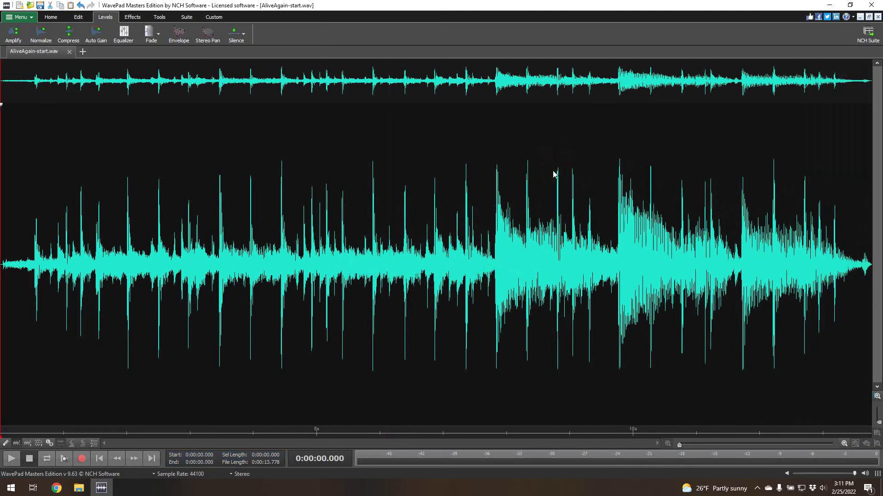
pyautogui.press('space')
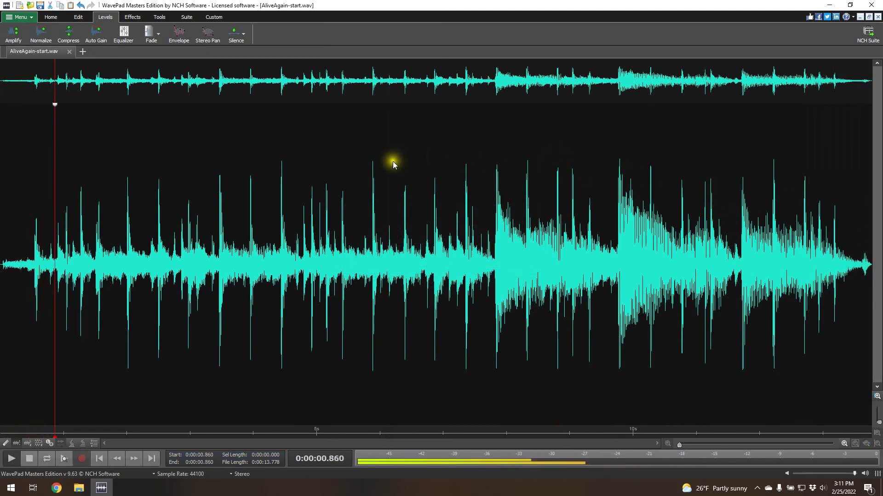
pyautogui.press('space')
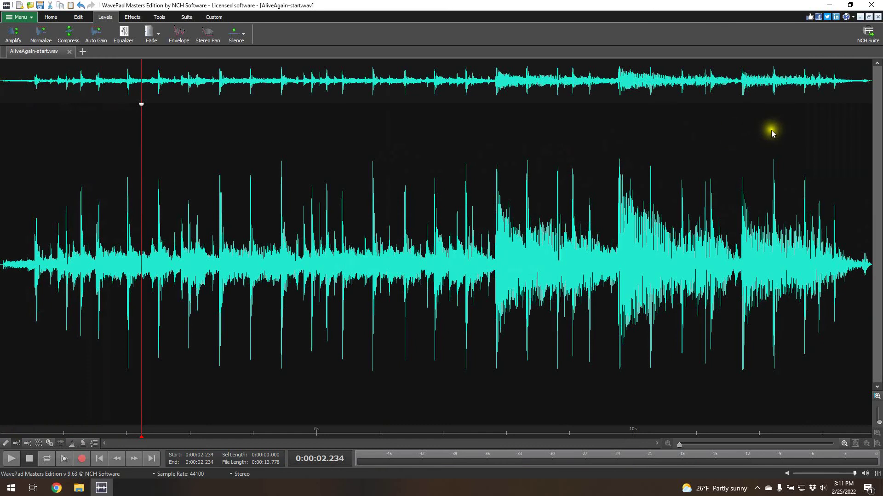
pyautogui.click(771, 130)
pyautogui.press('space')
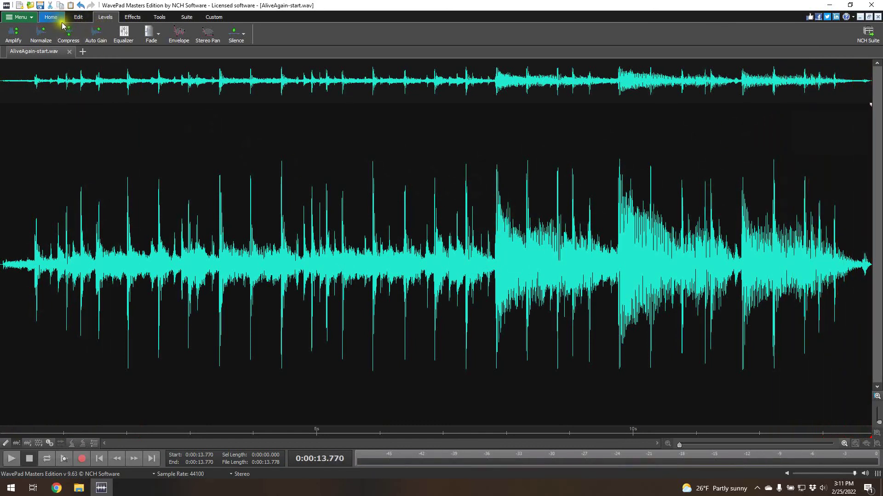
pyautogui.click(41, 5)
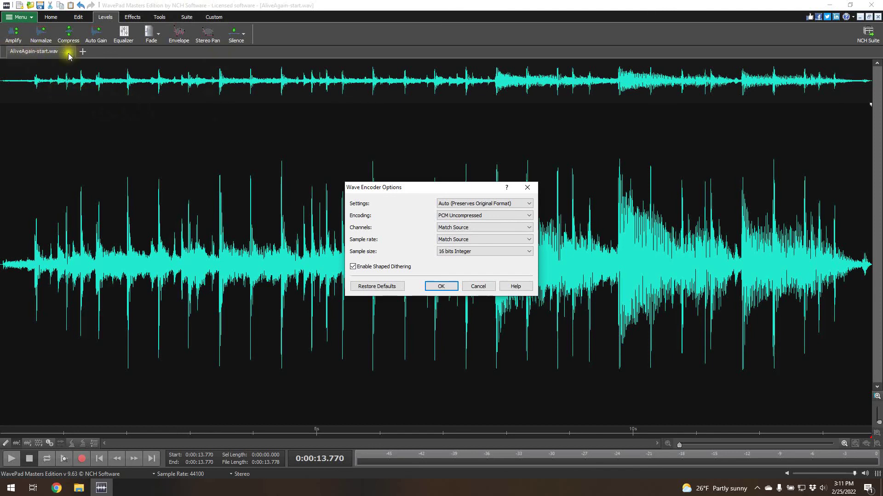
pyautogui.click(443, 285)
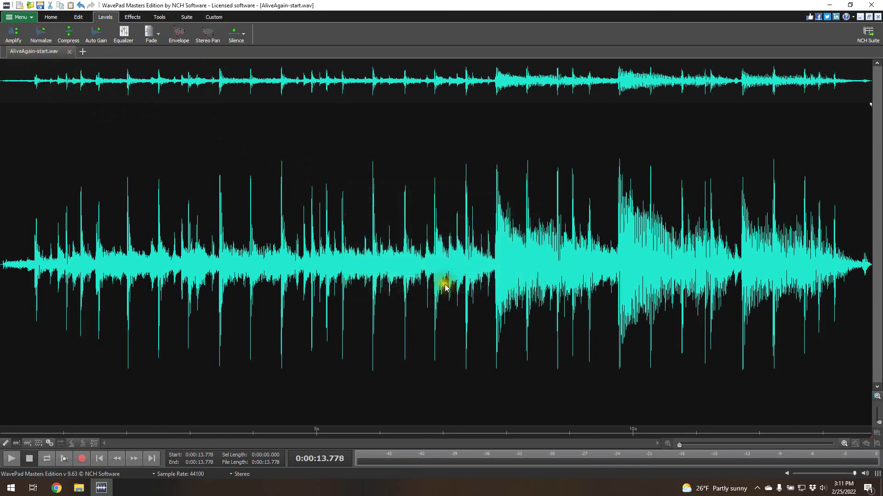